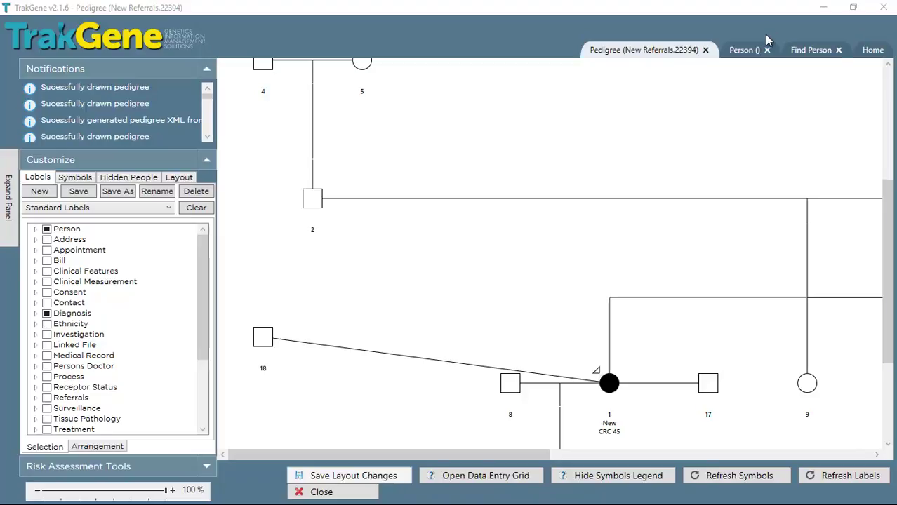
Zoom the pedigree out to 56% and set the label font size to 20.
left_click_drag(391, 460, 359, 469)
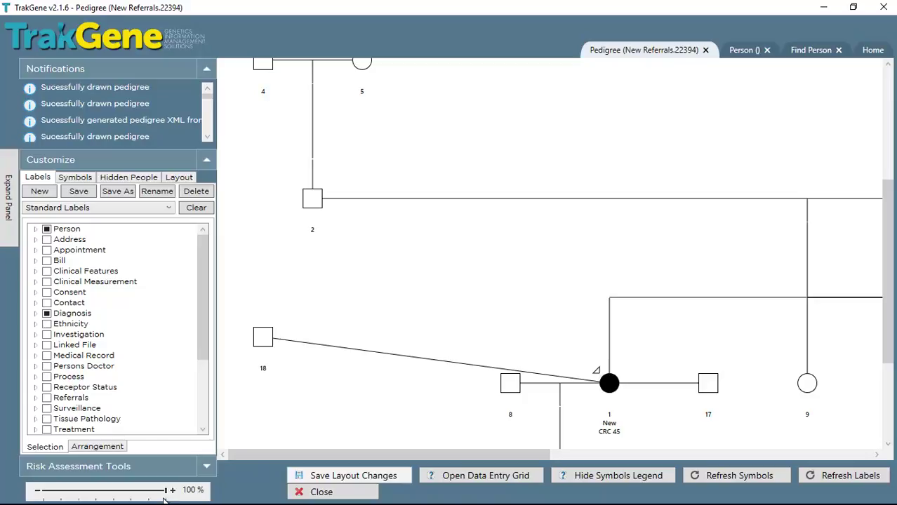
left_click_drag(168, 490, 92, 498)
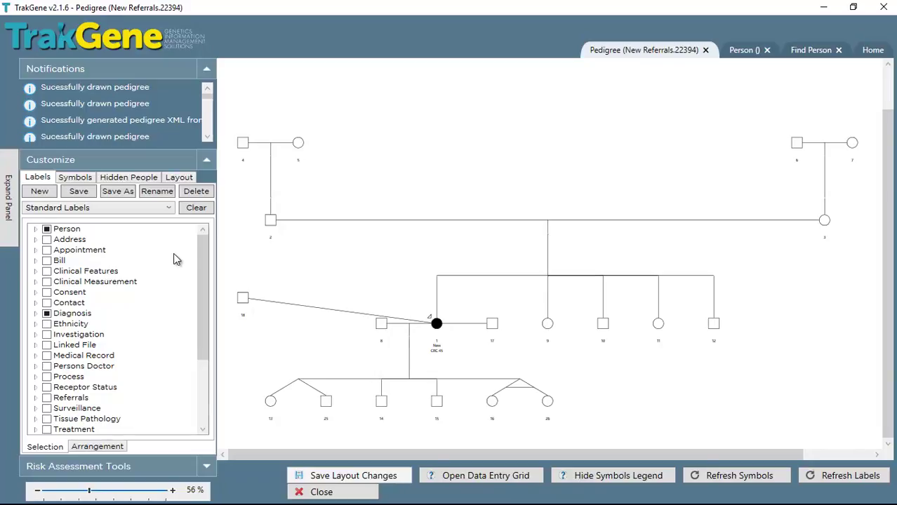
left_click(177, 181)
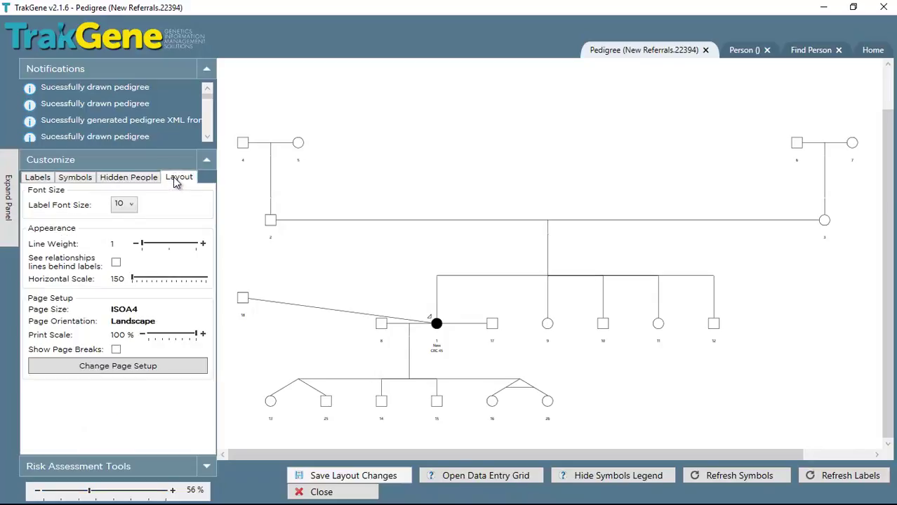
left_click(132, 210)
left_click(121, 321)
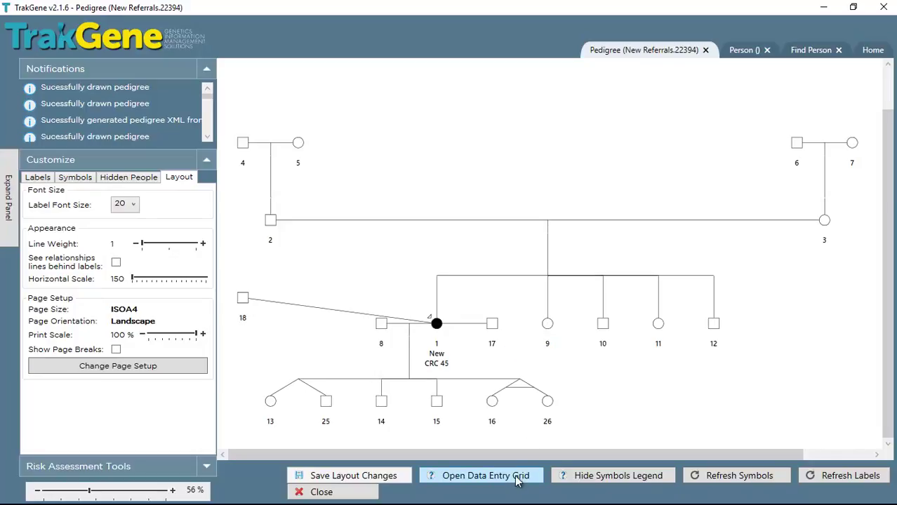
Open the Person data entry grid and arrange the windows so the pedigree stays visible beside it.
left_click(485, 476)
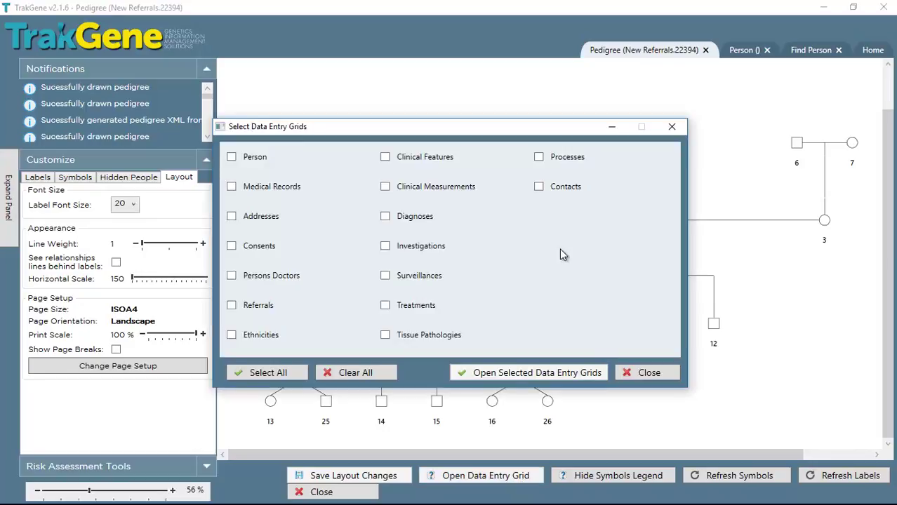
left_click(232, 157)
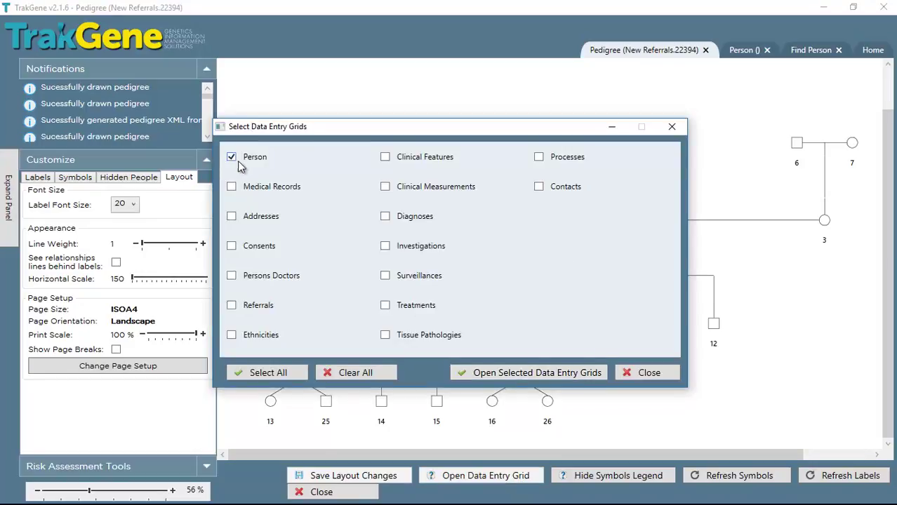
left_click(489, 378)
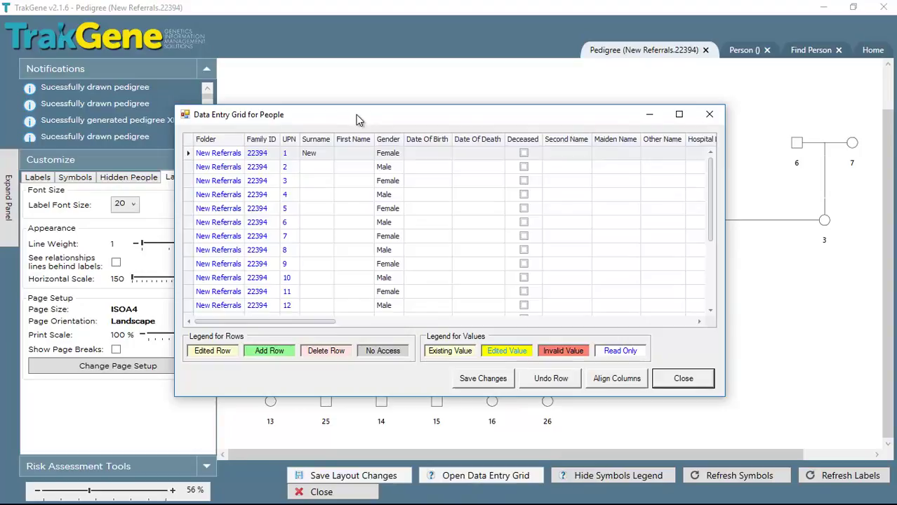
left_click_drag(356, 115, 768, 263)
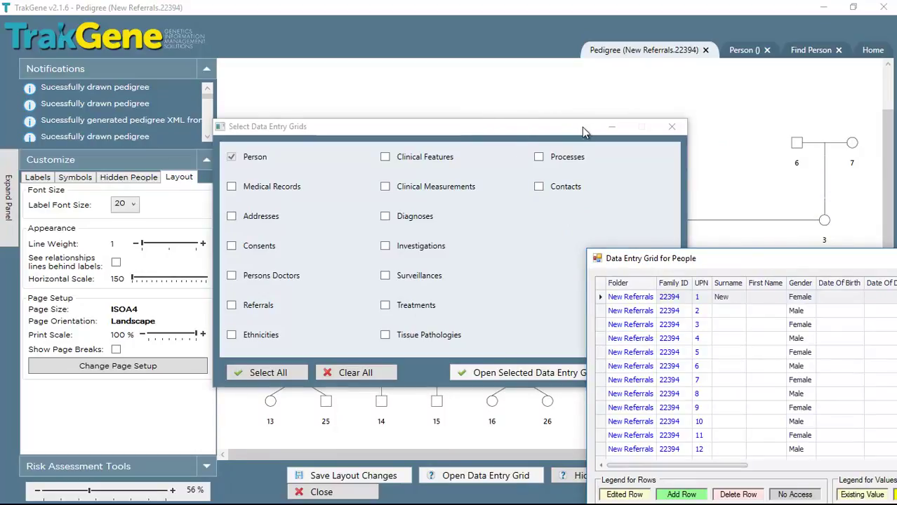
left_click(610, 127)
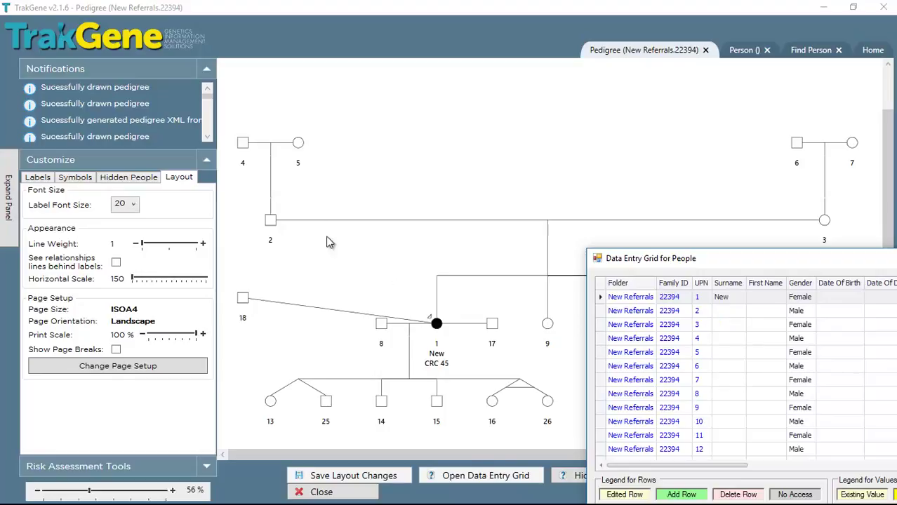
Enter surname "New" and first name "Father" for person 2 in the people grid.
double_click(730, 310)
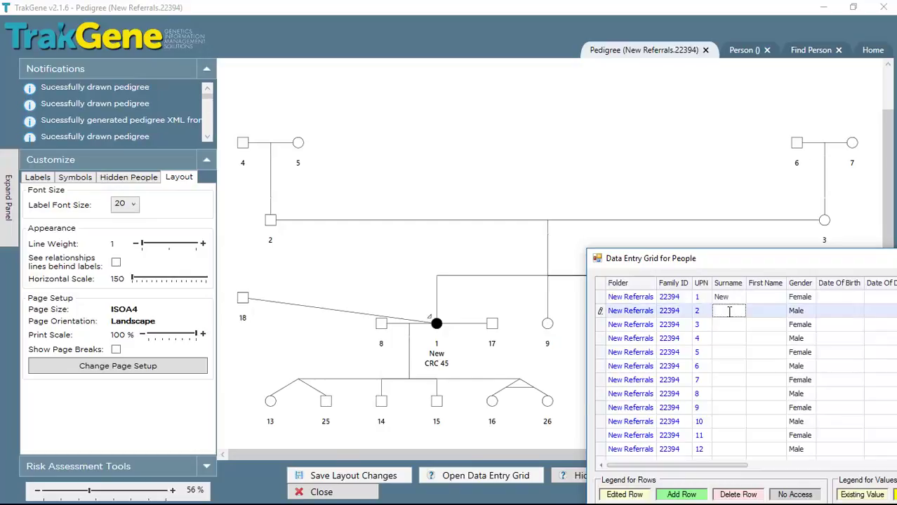
type("New")
key("Tab")
type("Father")
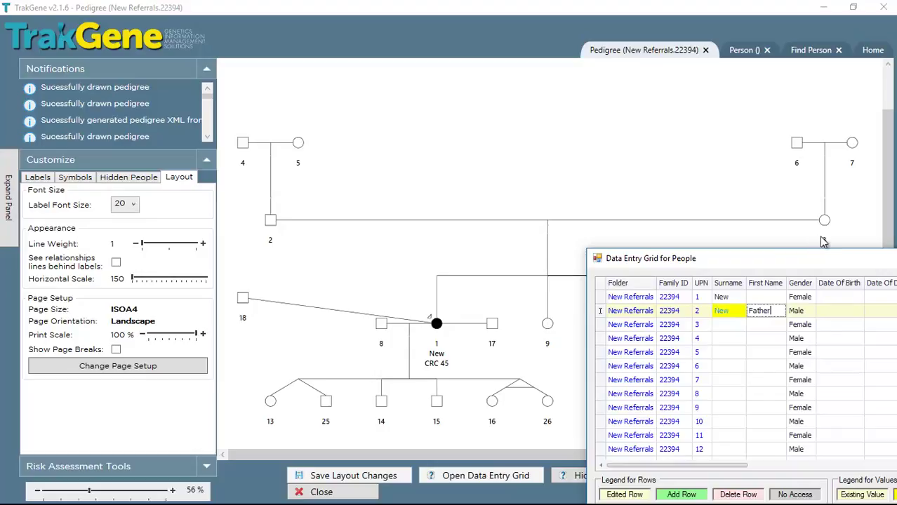
Enter surname "New" and first name "Mother" for person 3 in the people grid.
left_click(727, 325)
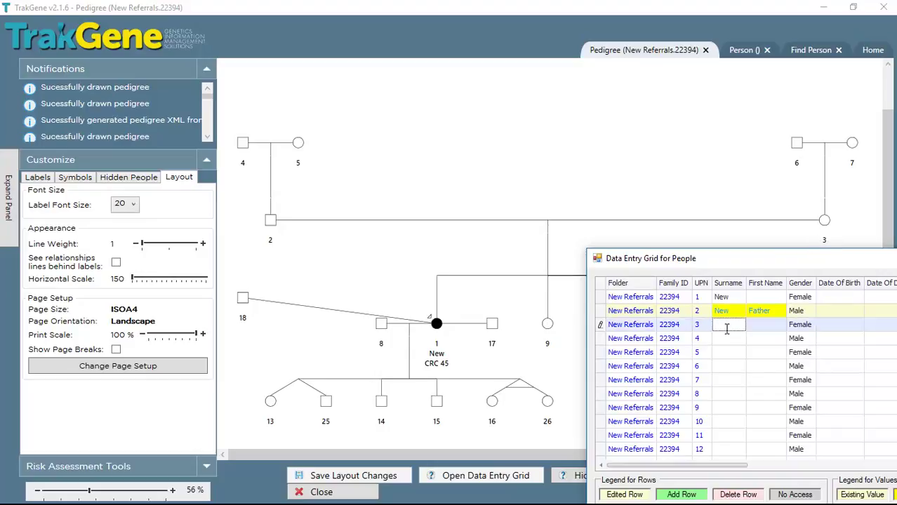
type("New")
key("Tab")
type("Mother")
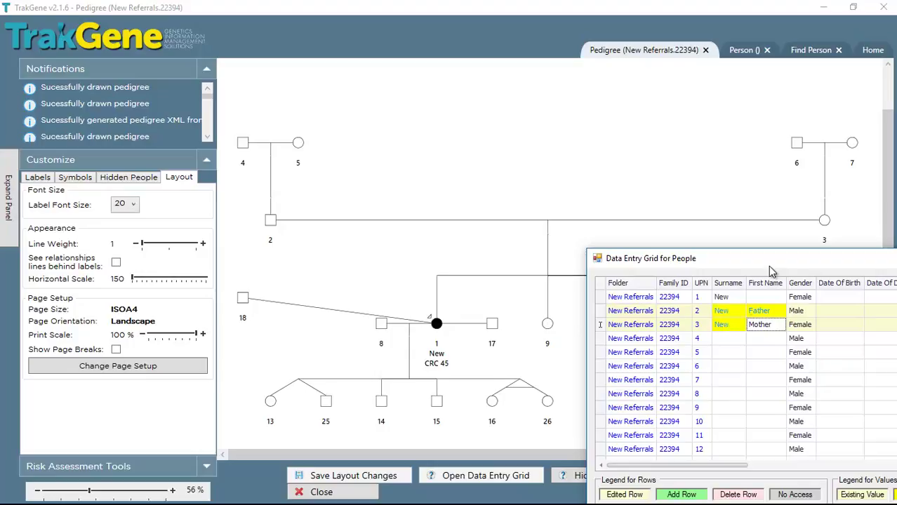
Save the name changes in the people grid and close it.
left_click_drag(770, 259, 756, 232)
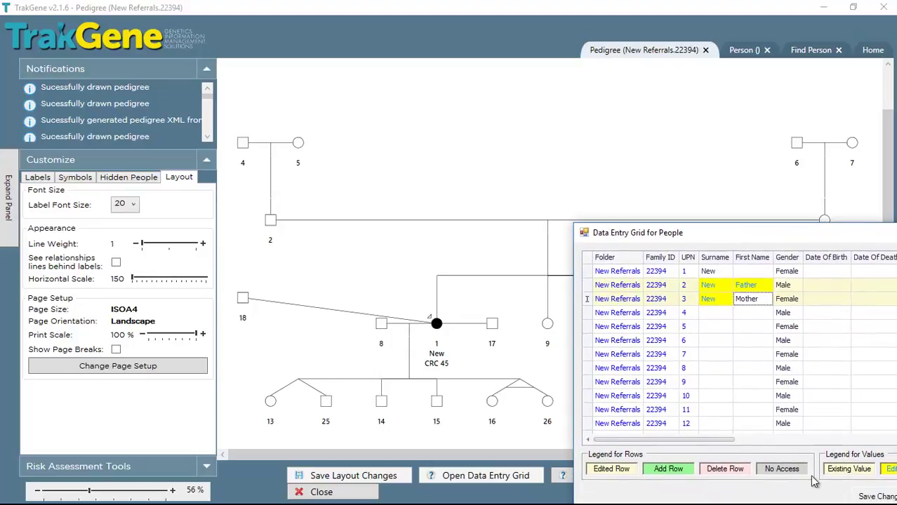
left_click(868, 497)
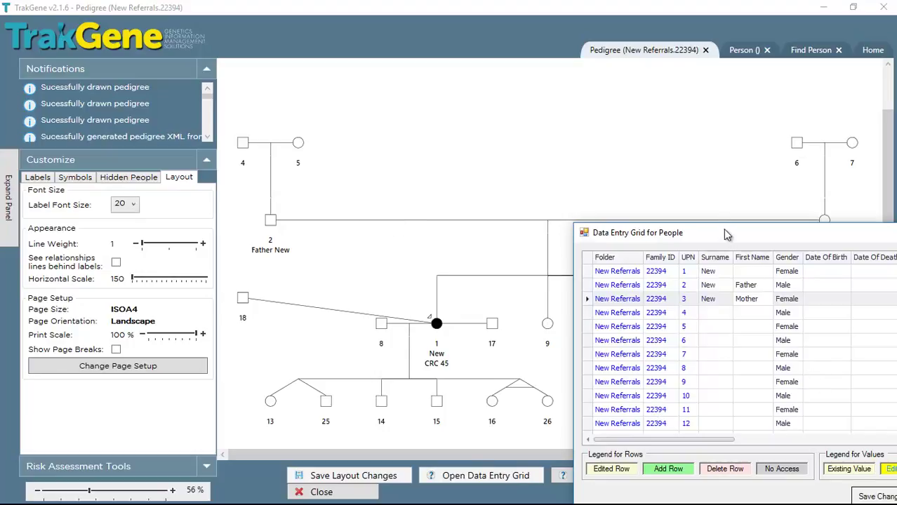
left_click_drag(729, 240, 443, 191)
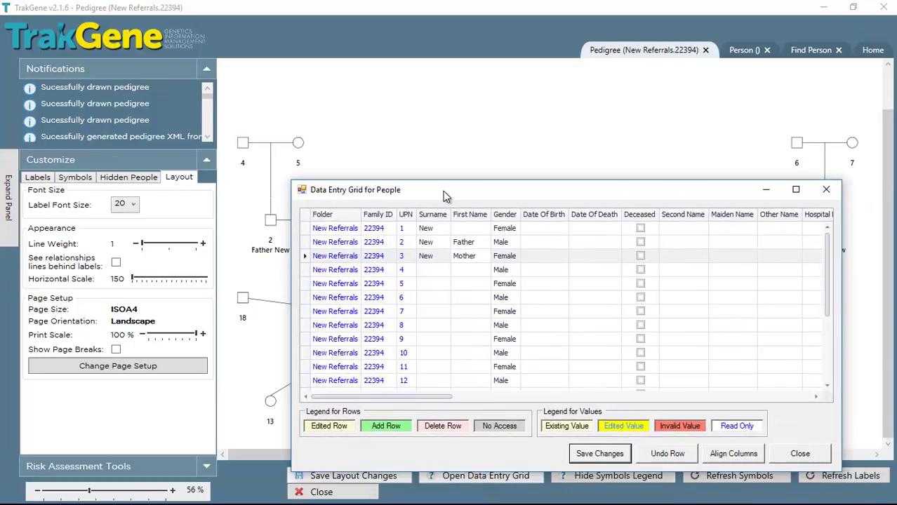
left_click(799, 454)
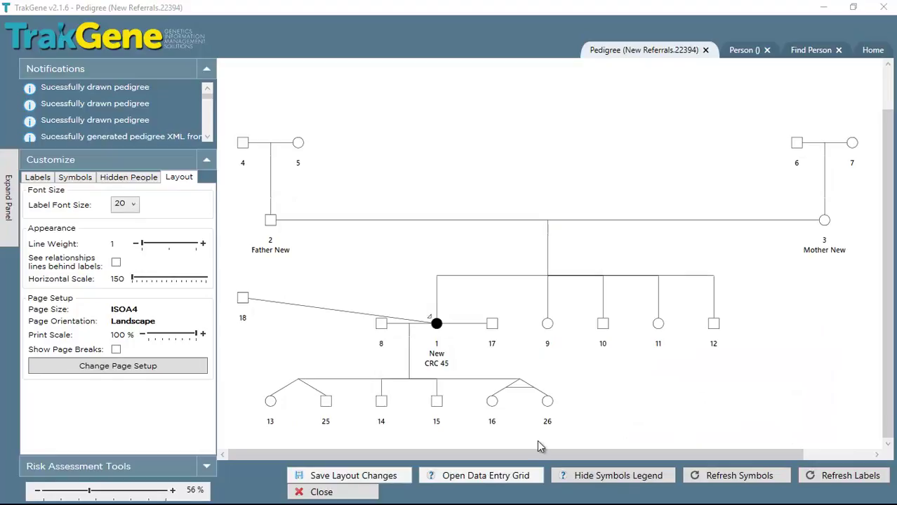
Open the data entry grid for Diagnoses only, with Person deselected.
left_click(504, 481)
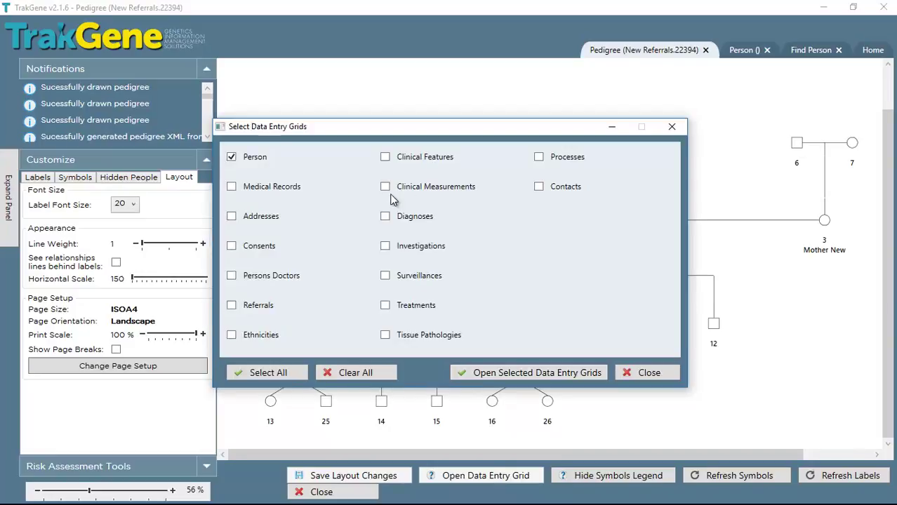
left_click(386, 218)
left_click(232, 157)
left_click(386, 217)
left_click(386, 216)
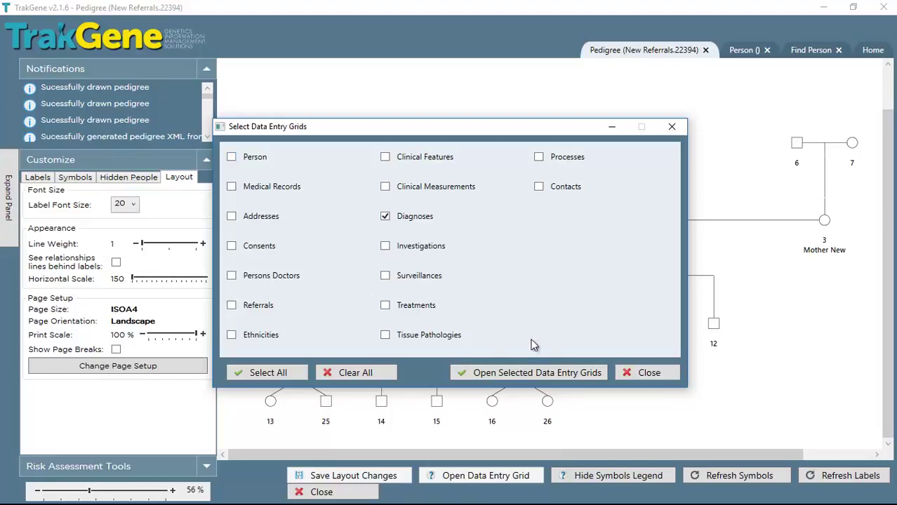
left_click(551, 379)
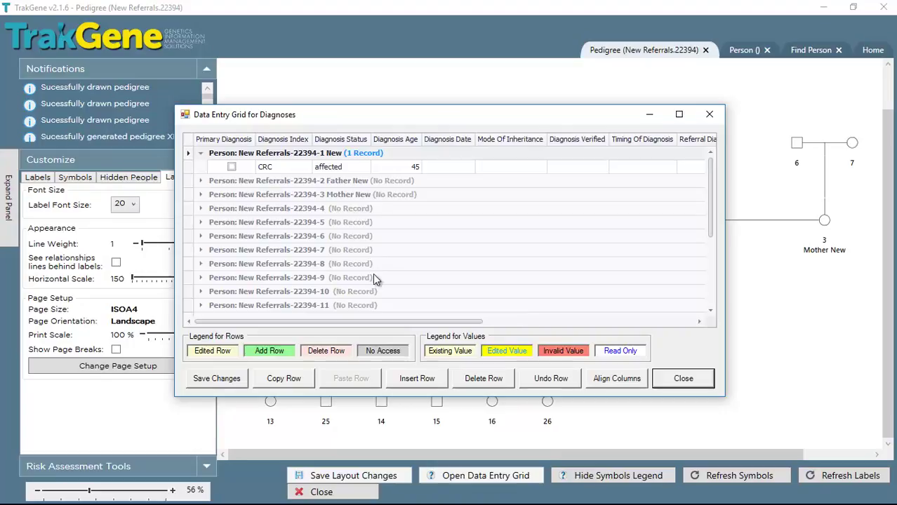
Insert a diagnosis record for person 2, the father, with Prostate cancer as the diagnosis index.
left_click(190, 182)
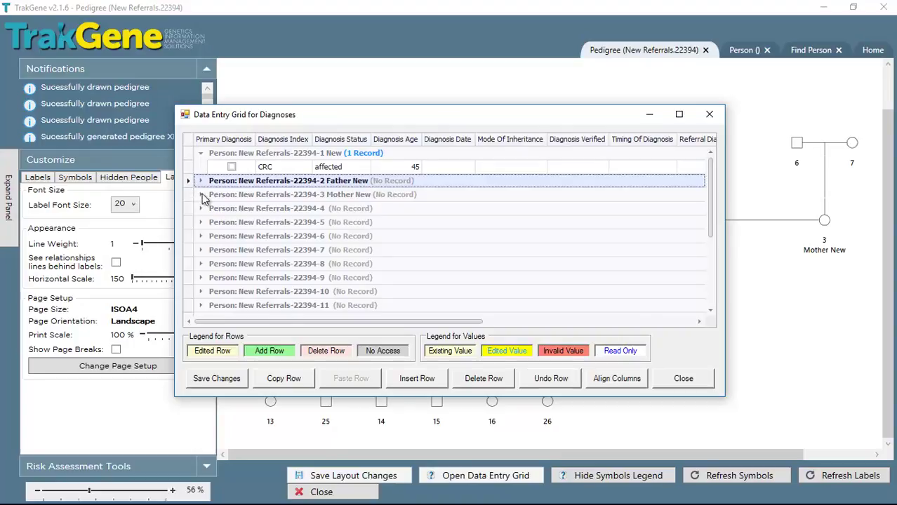
left_click(425, 380)
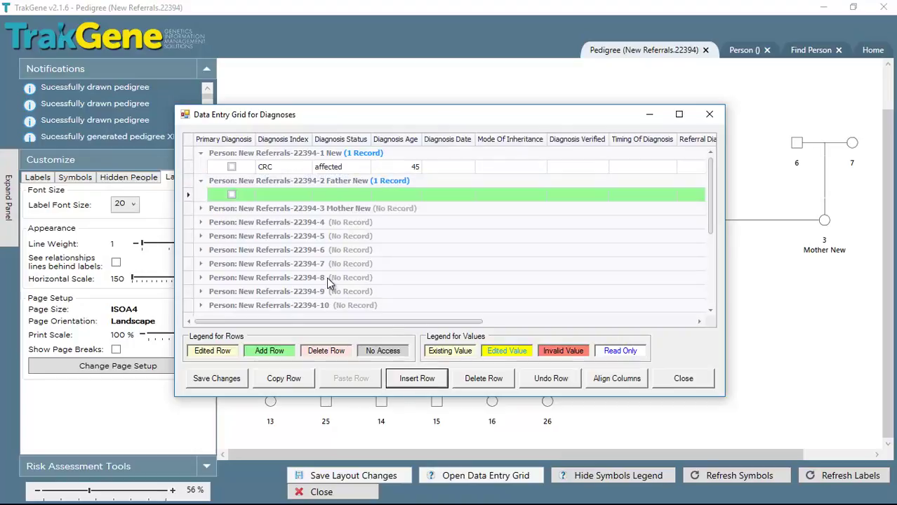
left_click(306, 194)
left_click(306, 199)
left_click(307, 196)
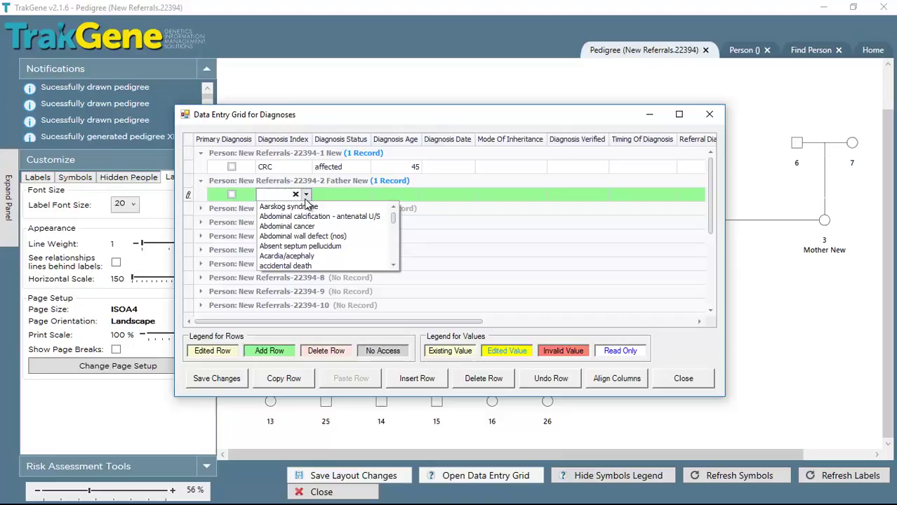
type("Prosta...")
key("Return")
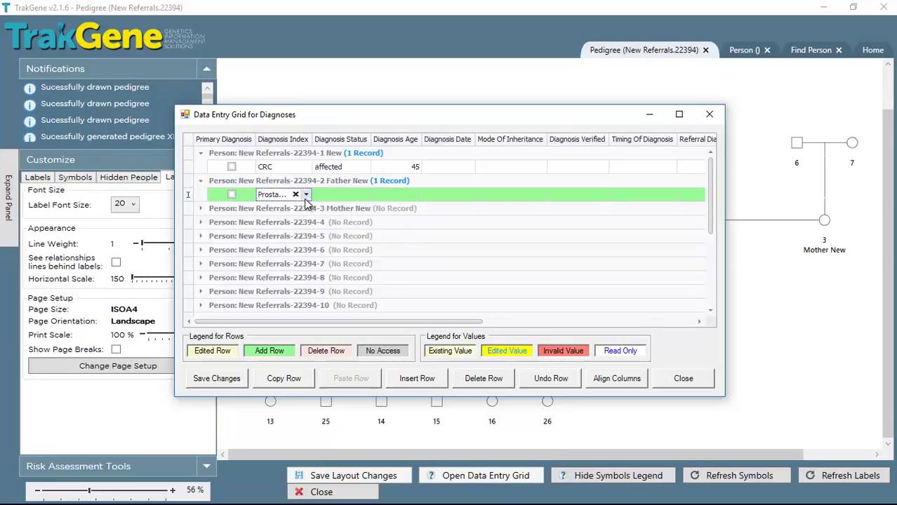
Set the father's prostate cancer record to status affected and diagnosis age 60.
left_click(357, 196)
type("affected")
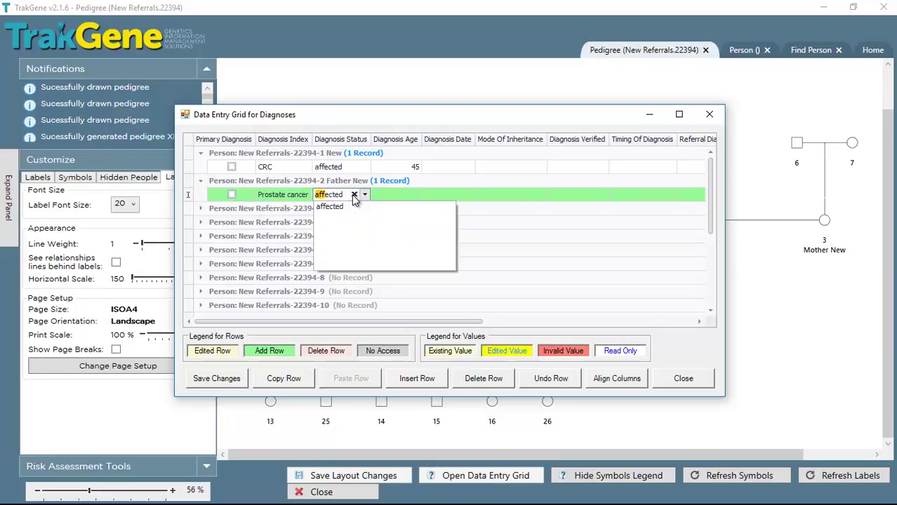
key("Return")
left_click(398, 196)
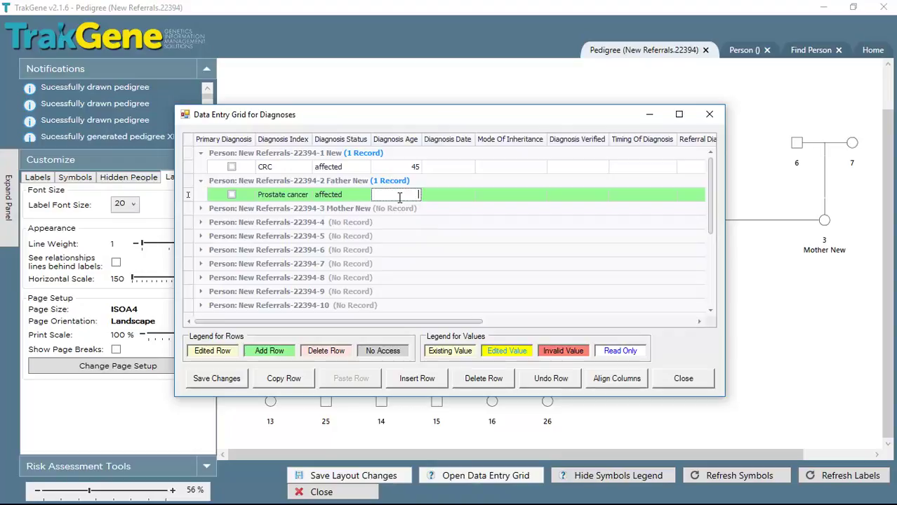
type("60")
key("Tab")
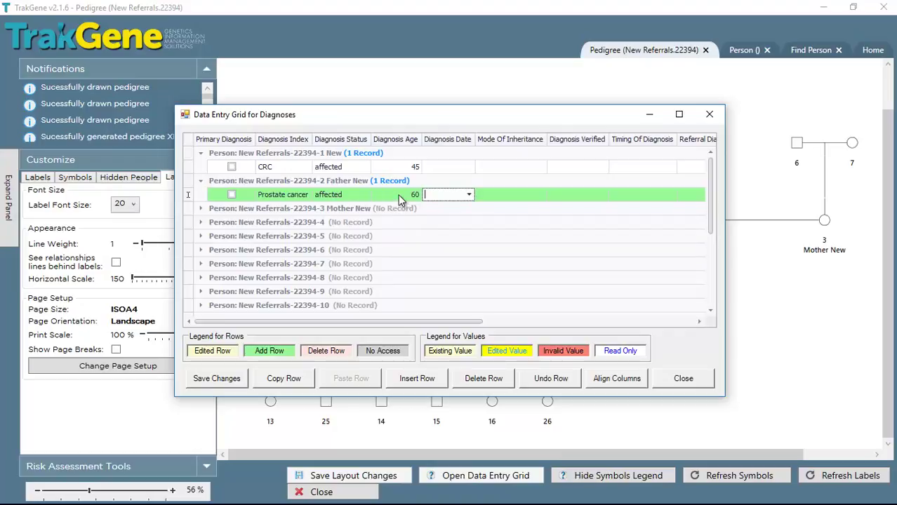
Copy the CRC diagnosis row of person 1 to person 3, the mother.
left_click(190, 167)
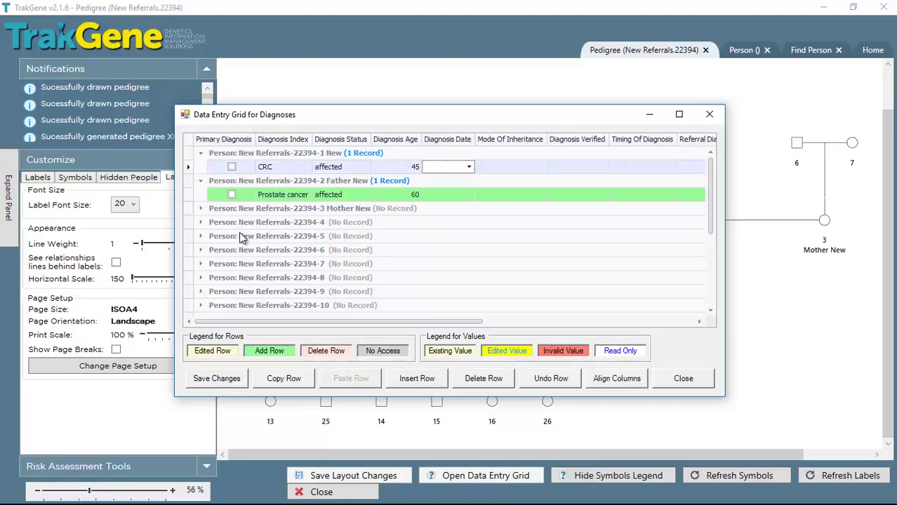
left_click(284, 379)
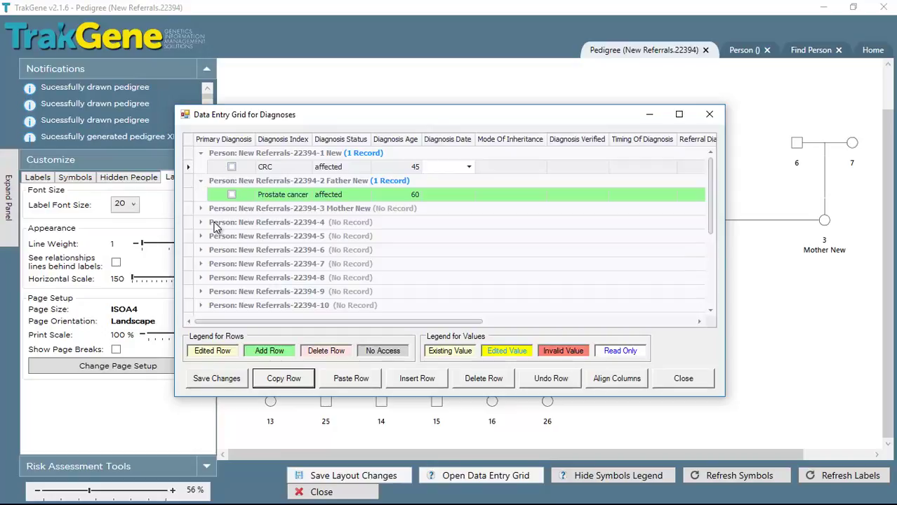
left_click(186, 209)
left_click(353, 380)
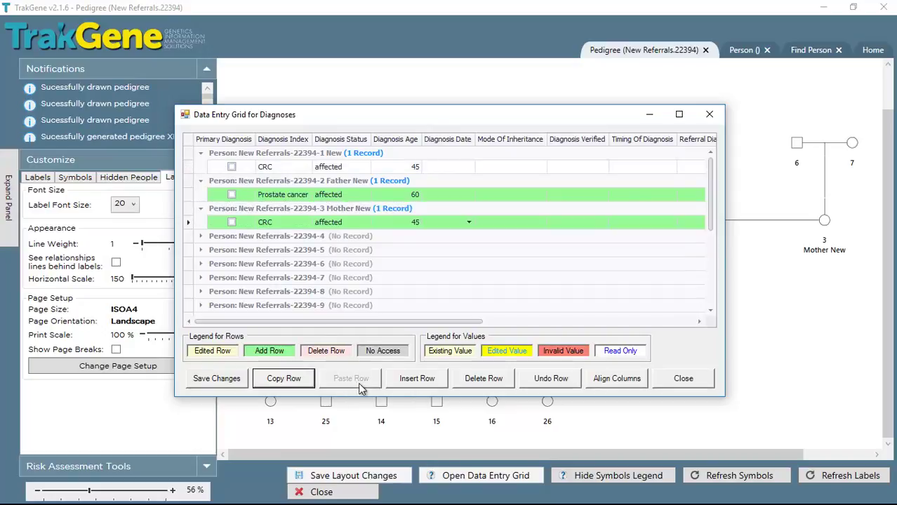
Set the diagnosis age in the mother's CRC record to 50.
double_click(416, 223)
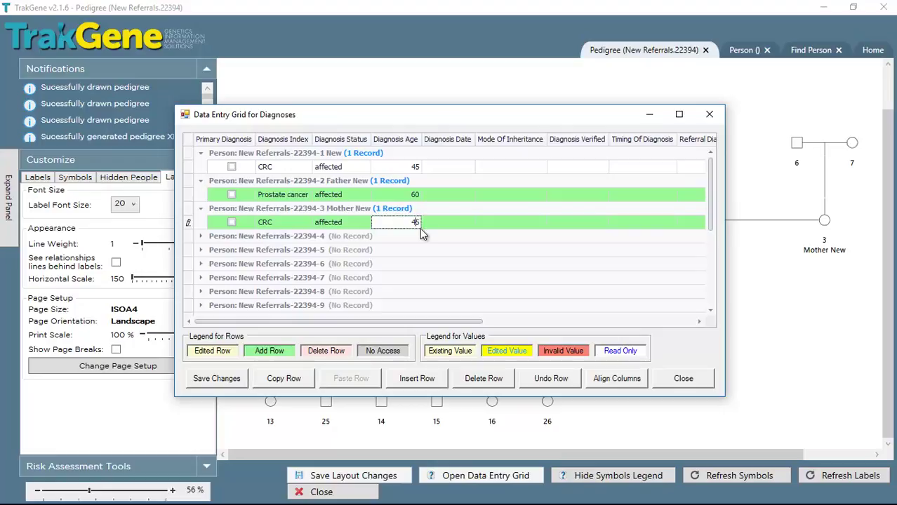
double_click(415, 223)
type("50")
key("Tab")
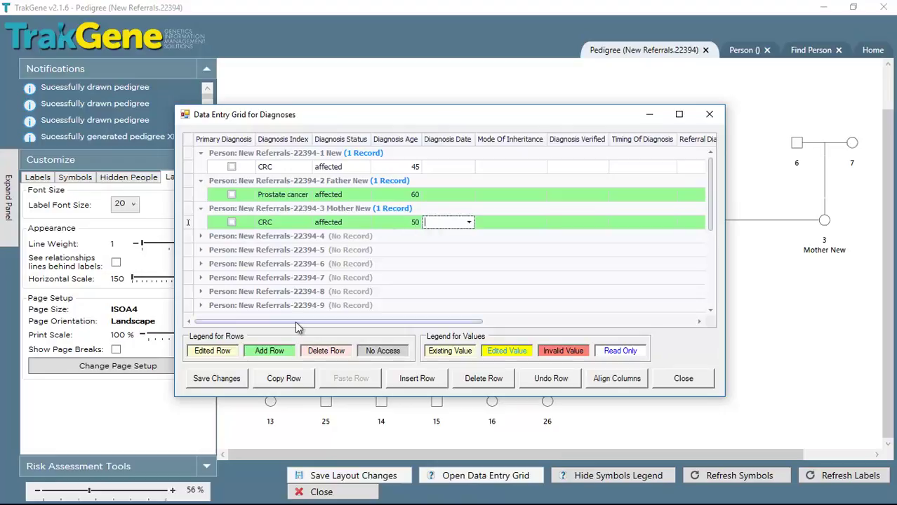
Save the diagnosis changes, then close the diagnoses grid and the grid selection dialog.
left_click(219, 379)
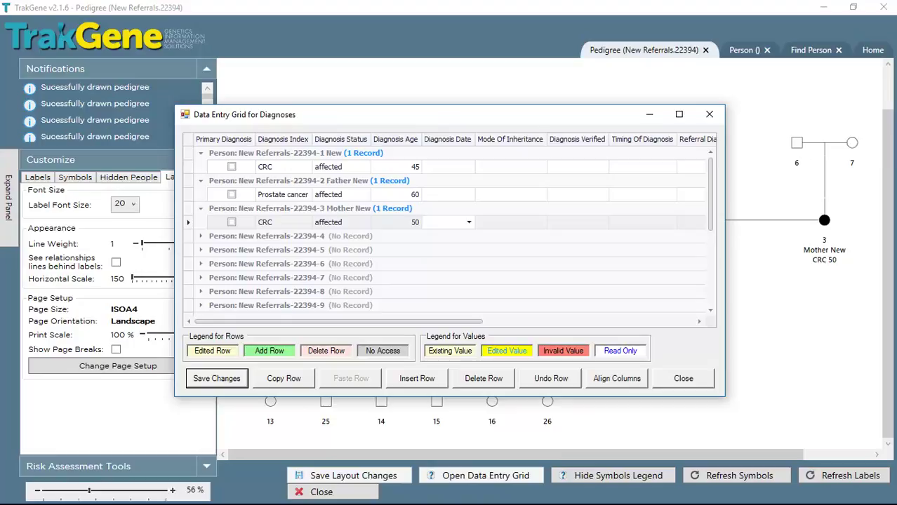
left_click(681, 379)
left_click(648, 373)
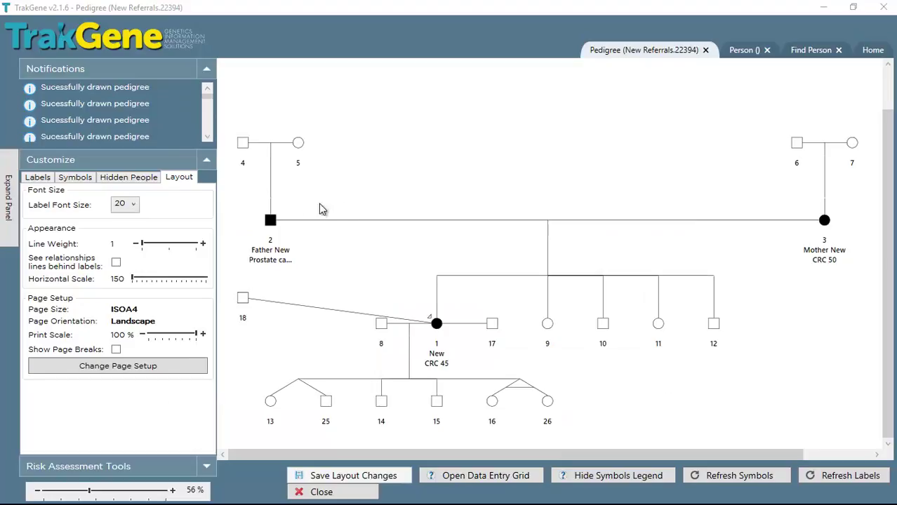